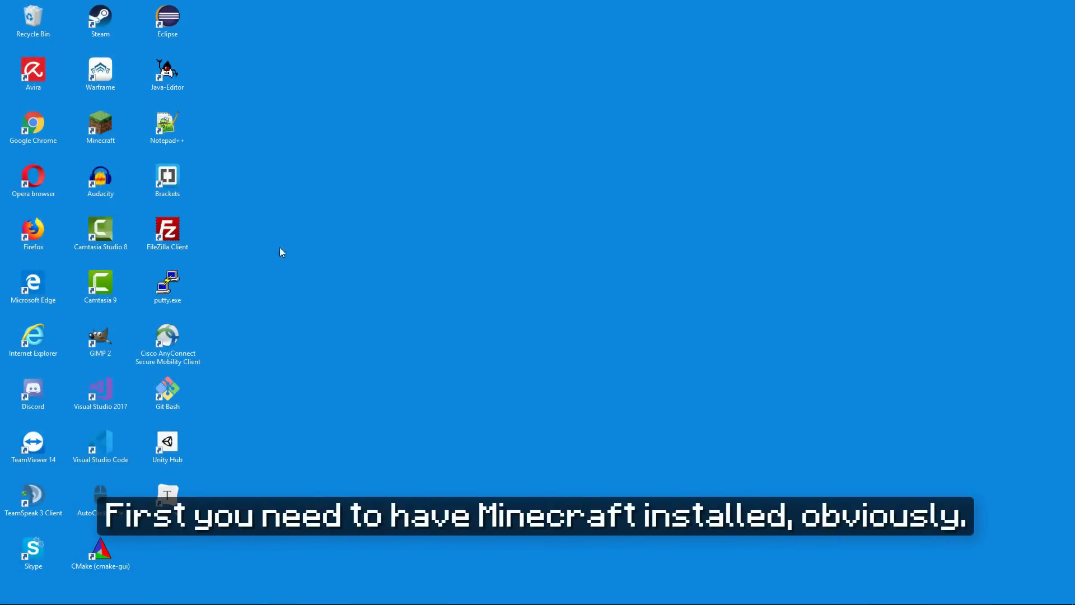
# Launch Minecraft once in version 1.14.3, then view the Java Edition Installations list.
pyautogui.doubleClick(116, 122)
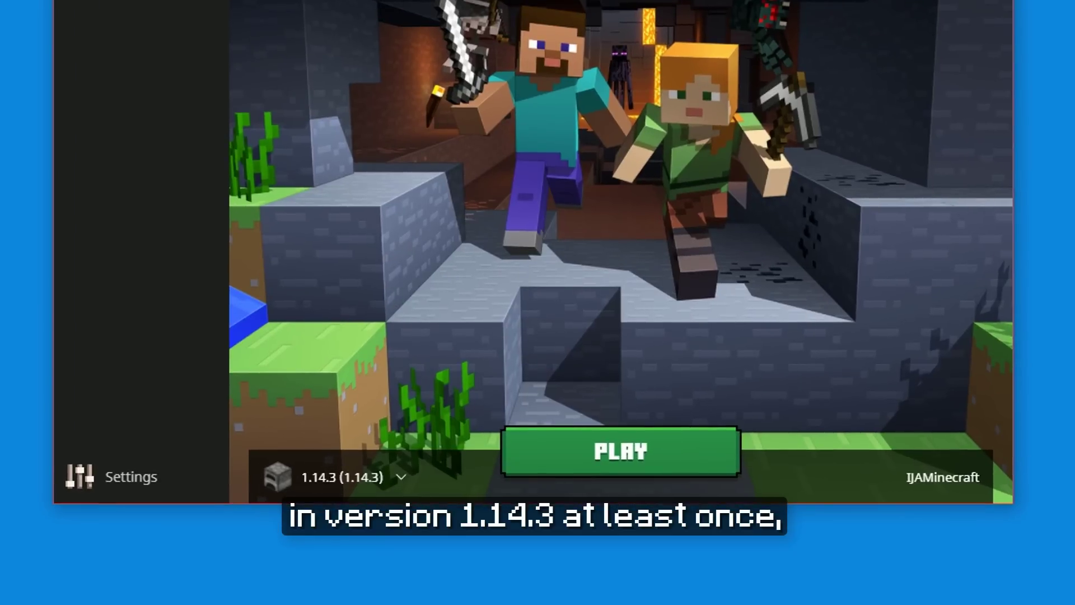
pyautogui.click(362, 480)
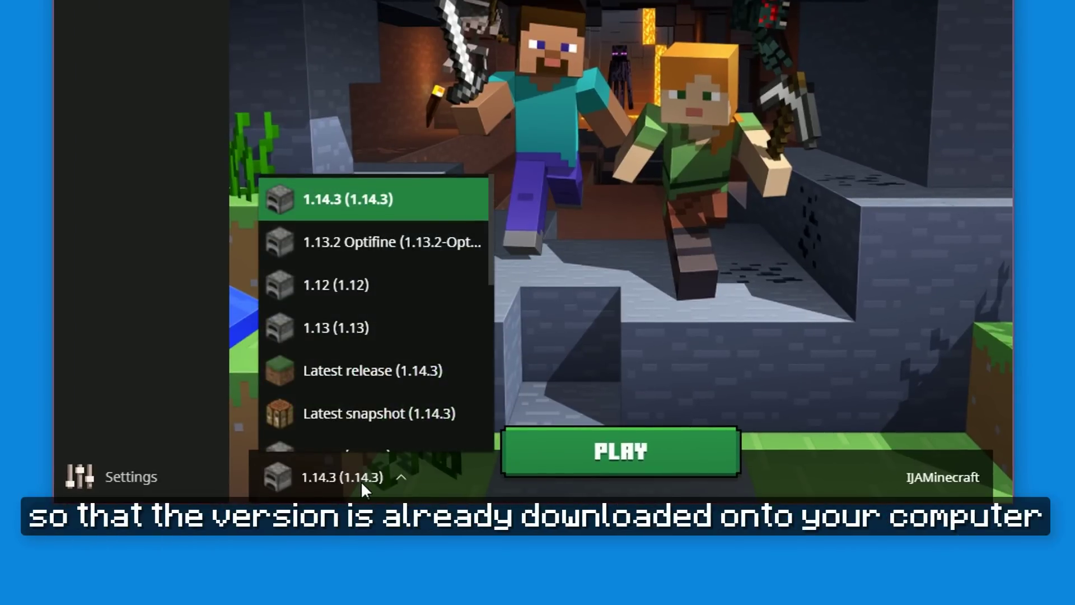
pyautogui.click(361, 480)
pyautogui.click(697, 464)
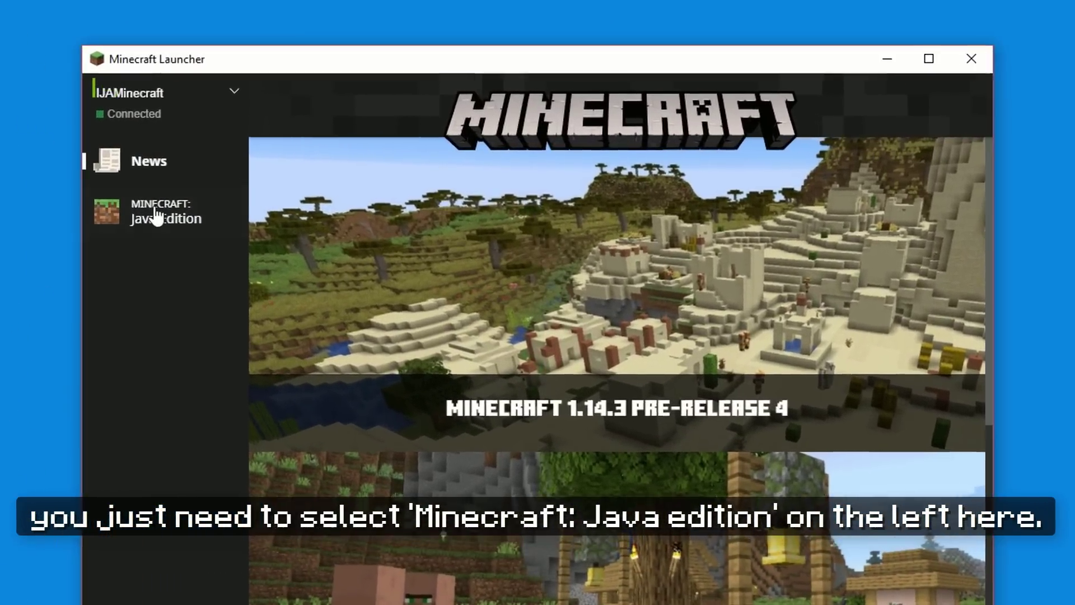
pyautogui.click(241, 195)
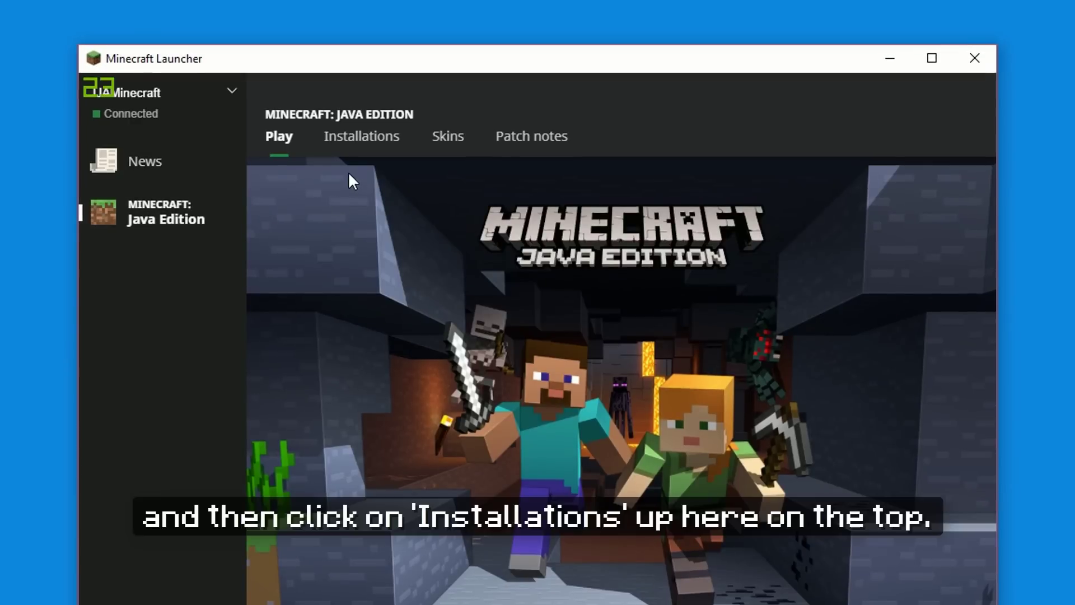
pyautogui.click(357, 147)
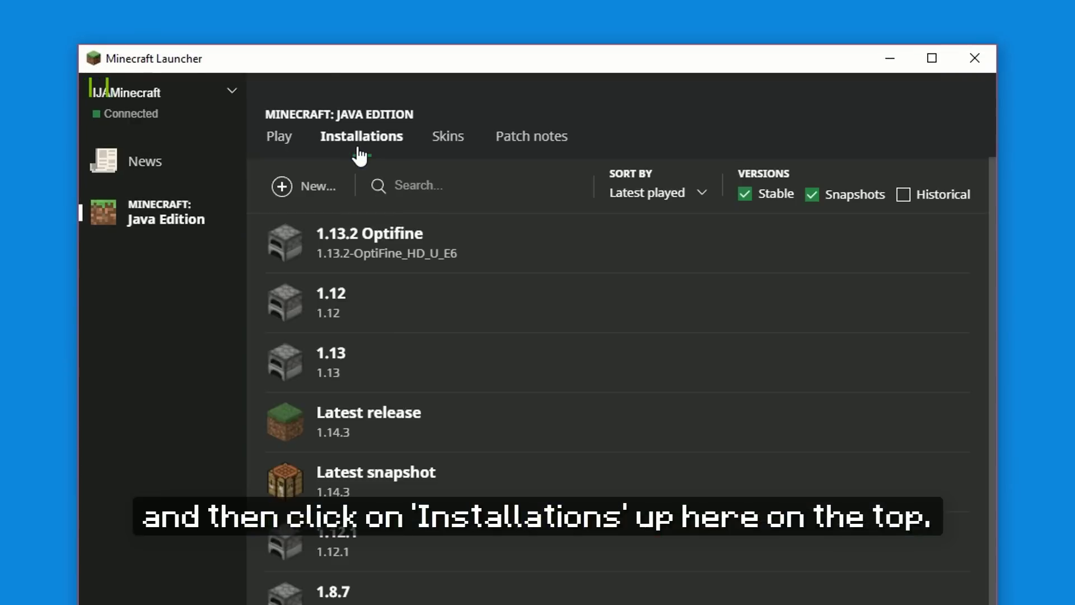
# Add a new installation named '1.14.3' using Latest release (1.14.3).
pyautogui.click(309, 191)
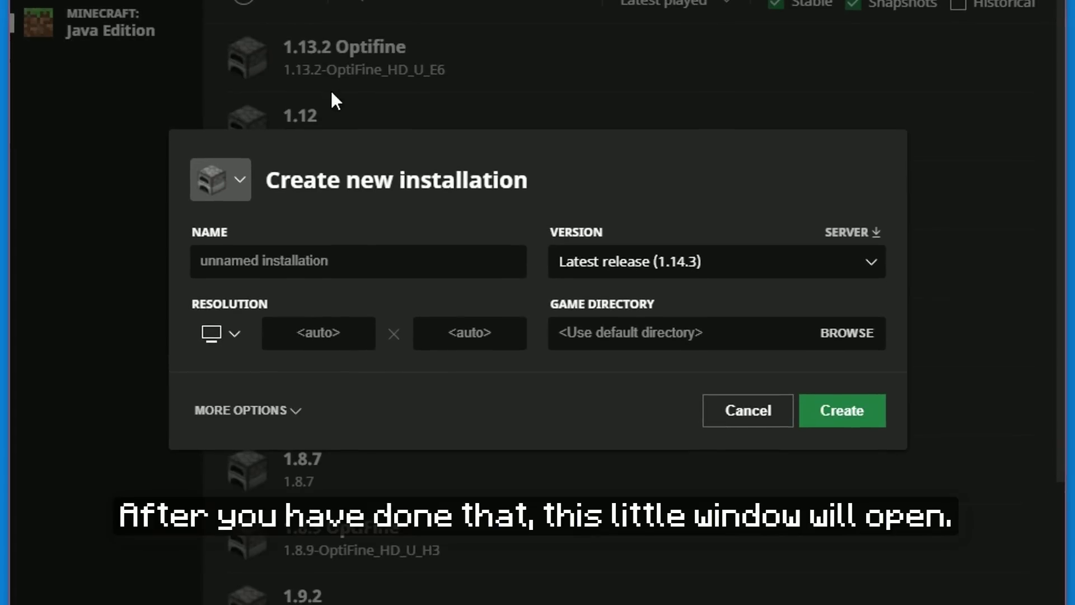
pyautogui.click(354, 267)
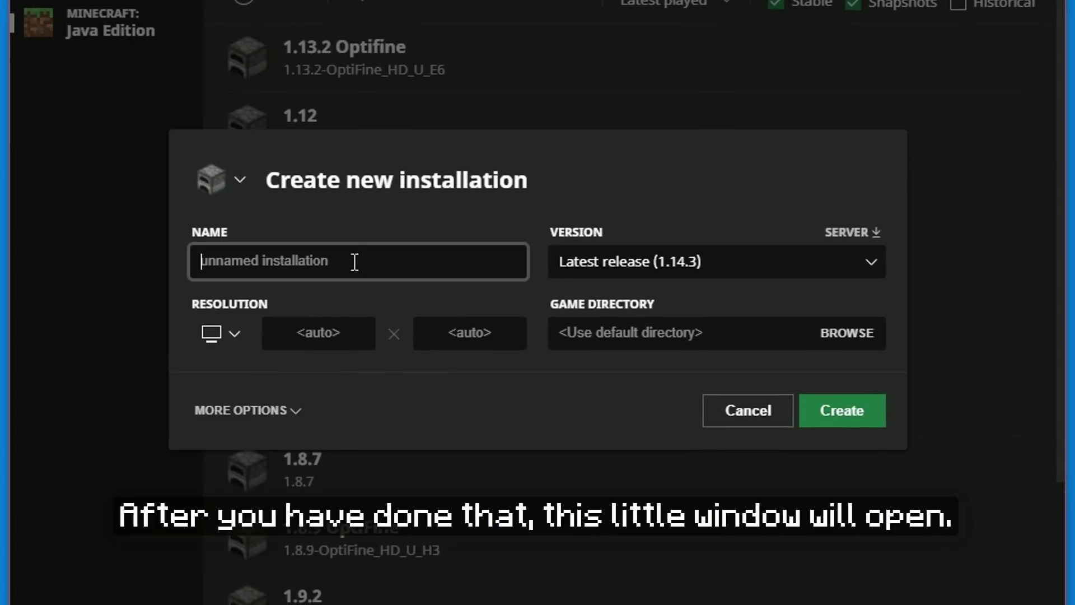
pyautogui.write('1.14.3')
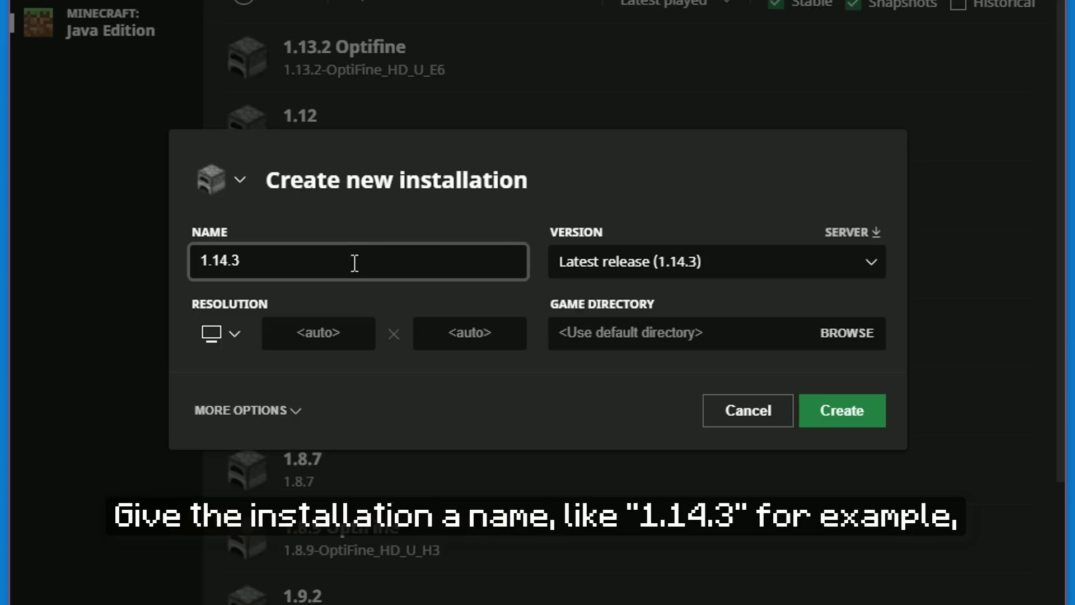
pyautogui.click(629, 265)
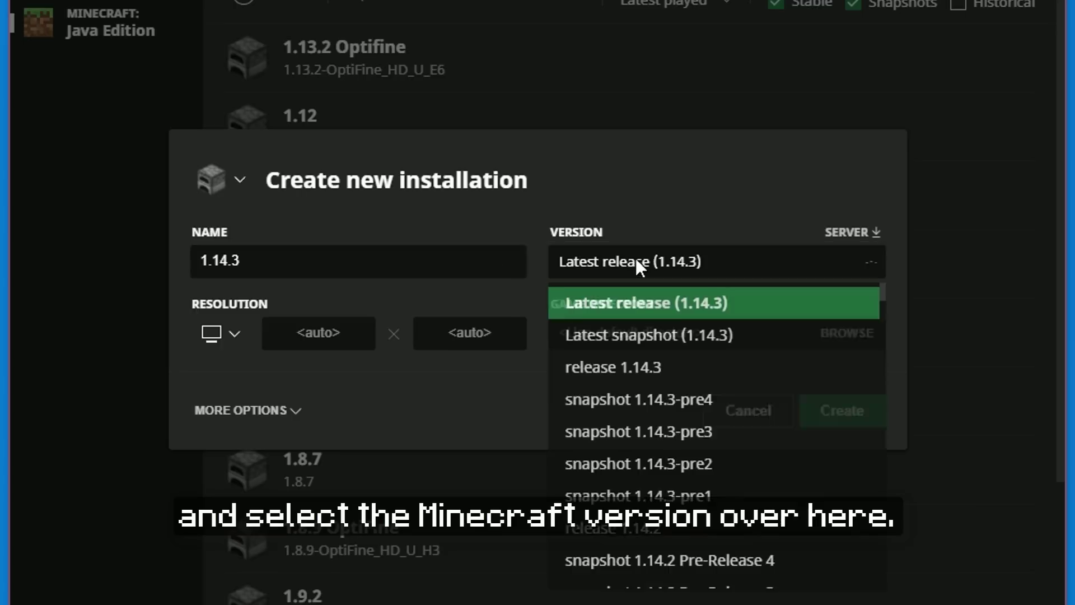
pyautogui.click(669, 315)
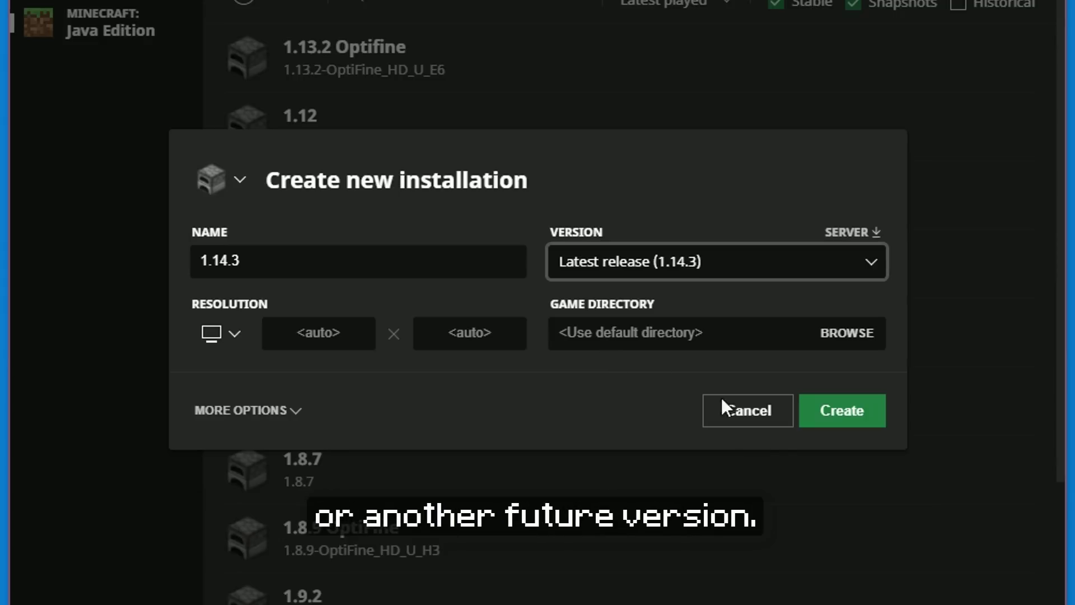
pyautogui.click(845, 429)
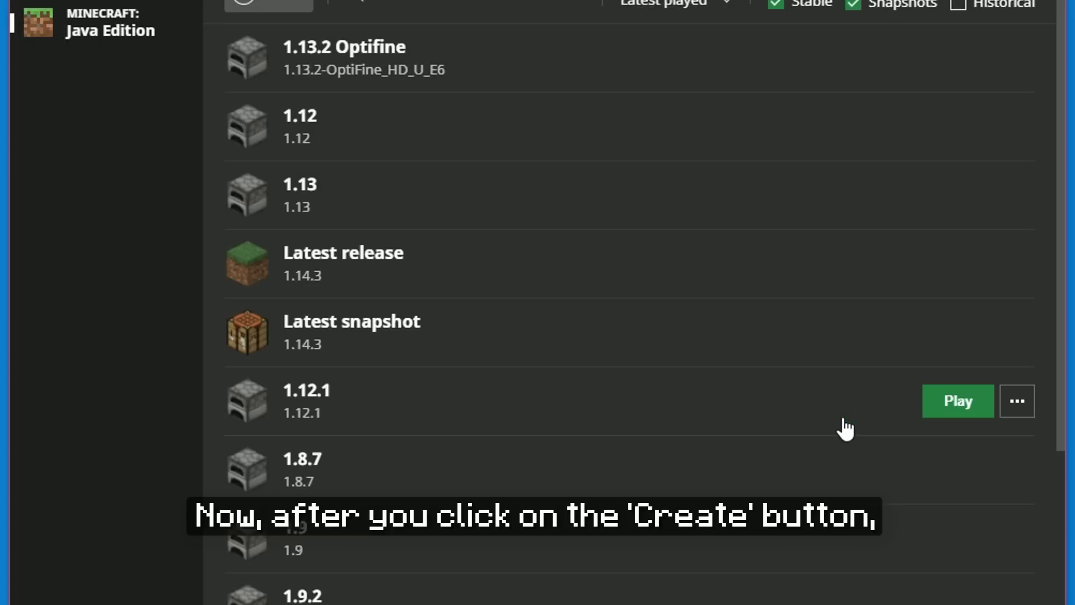
# Select the 1.14.3 installation on the Play page and start the game.
pyautogui.scroll(-8, 792, 343)
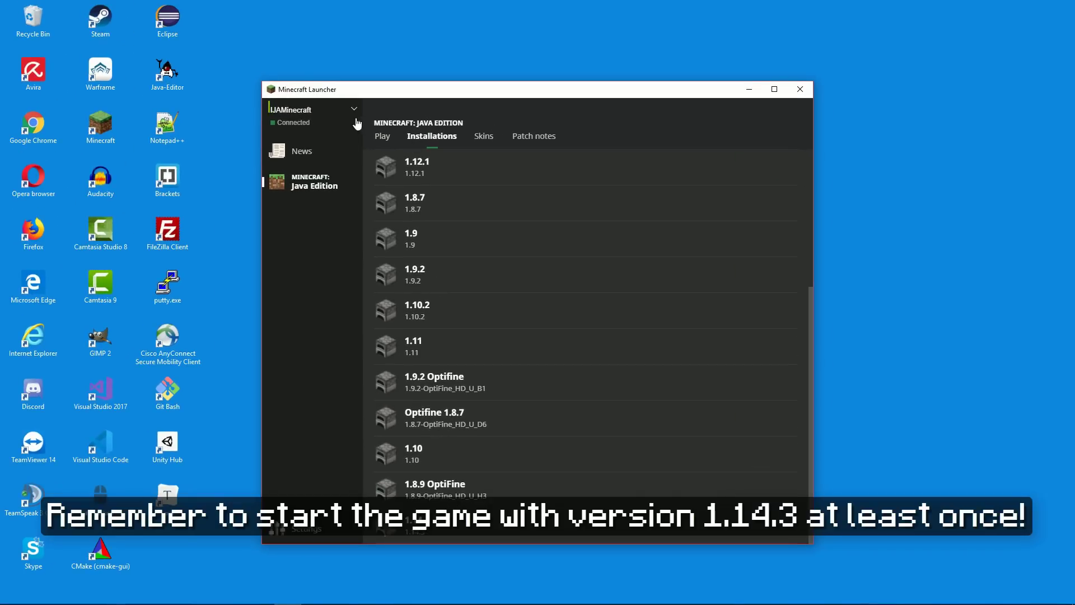
pyautogui.click(382, 136)
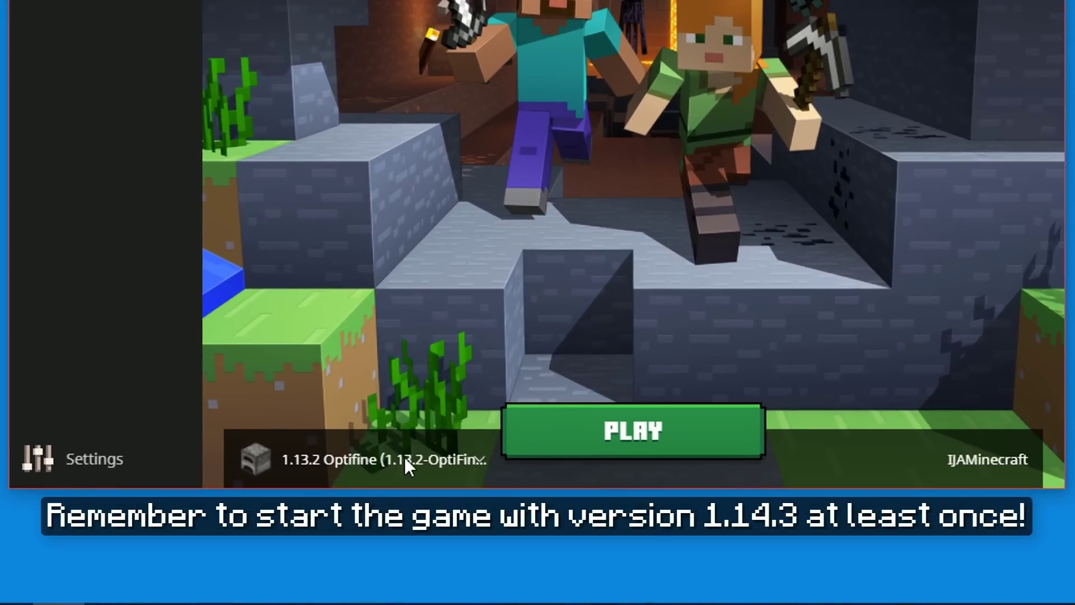
pyautogui.click(405, 457)
pyautogui.scroll(-5, 392, 360)
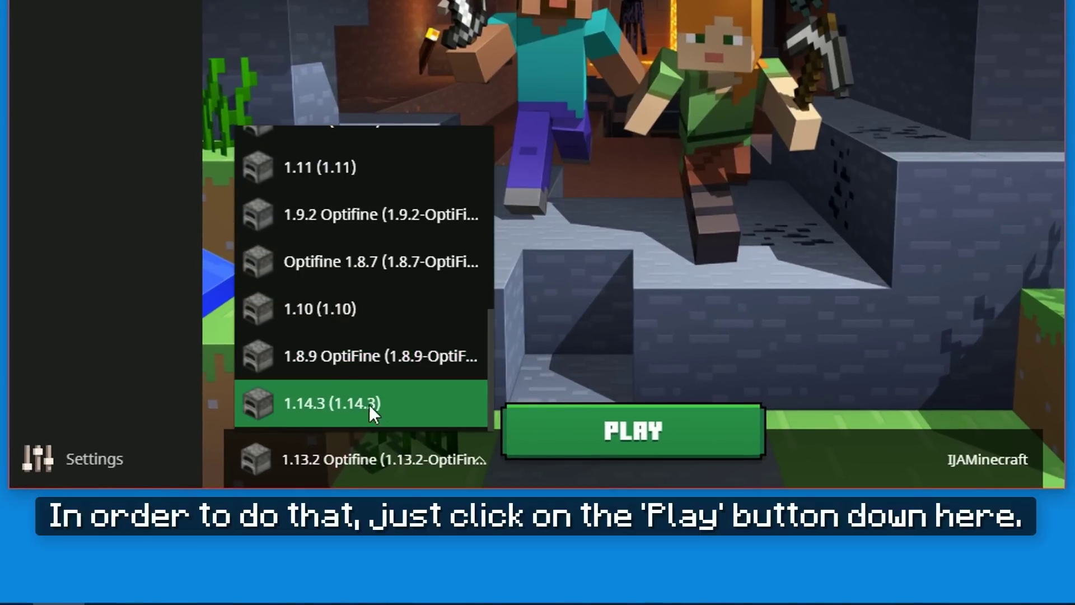
pyautogui.click(365, 403)
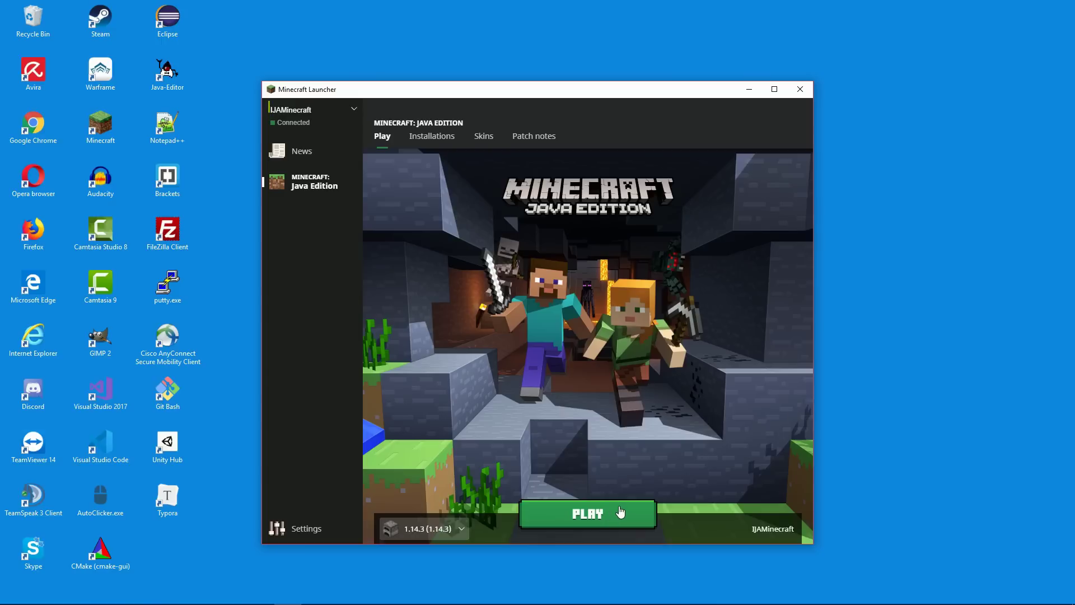
pyautogui.click(644, 496)
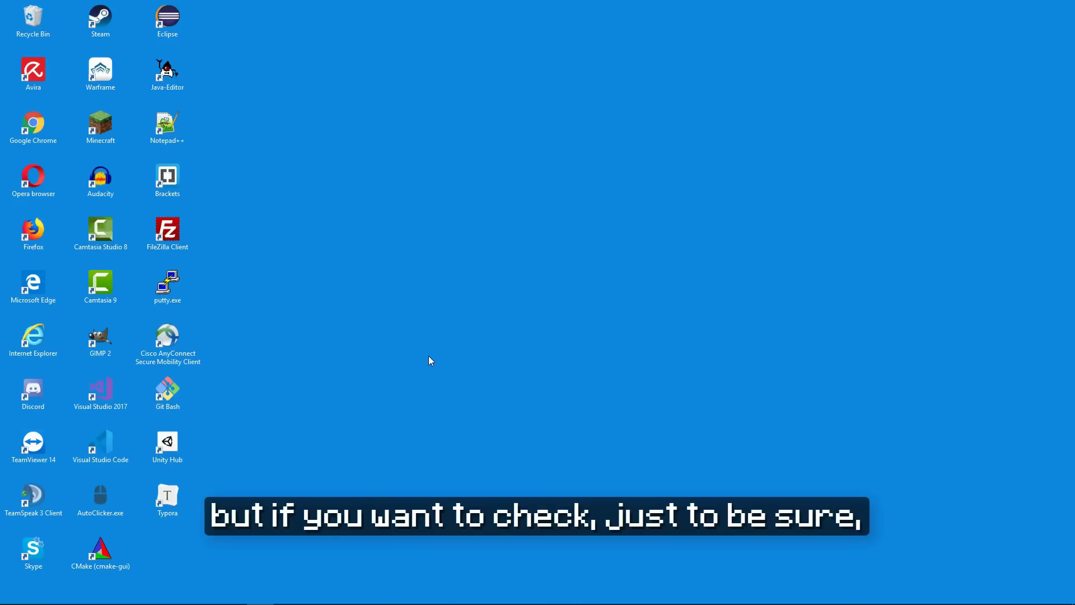
# View This PC's properties in File Explorer to confirm it is a 64-bit system.
pyautogui.moveTo(243, 603)
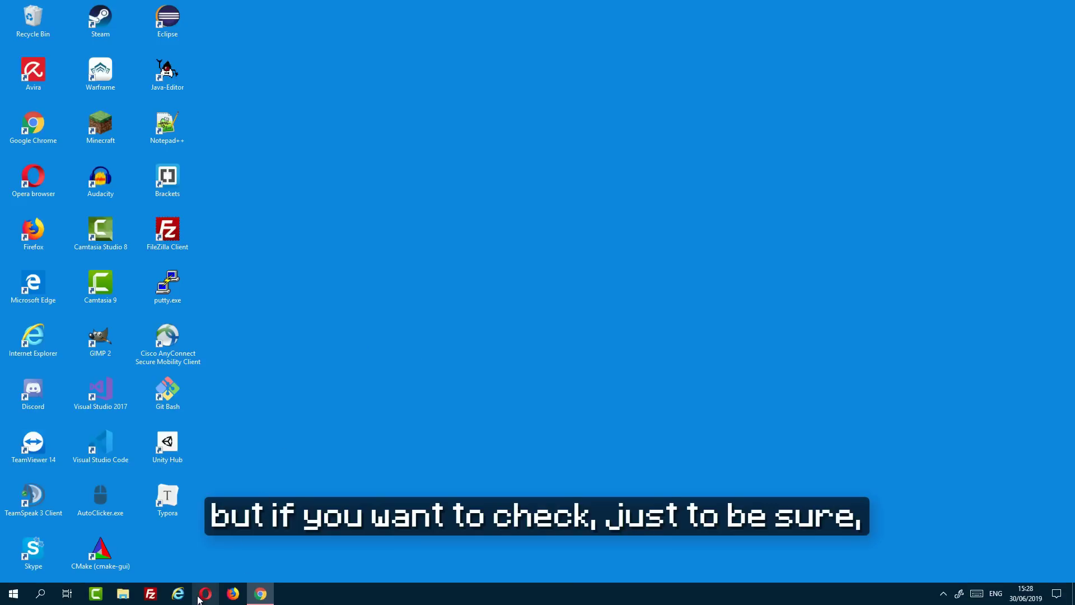
pyautogui.click(124, 595)
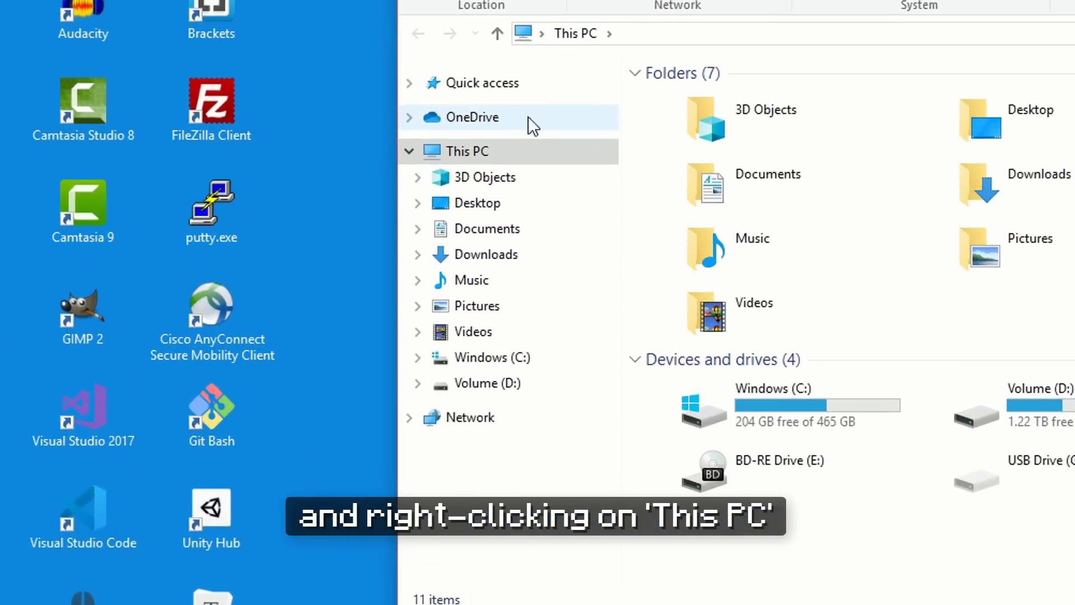
pyautogui.rightClick(516, 153)
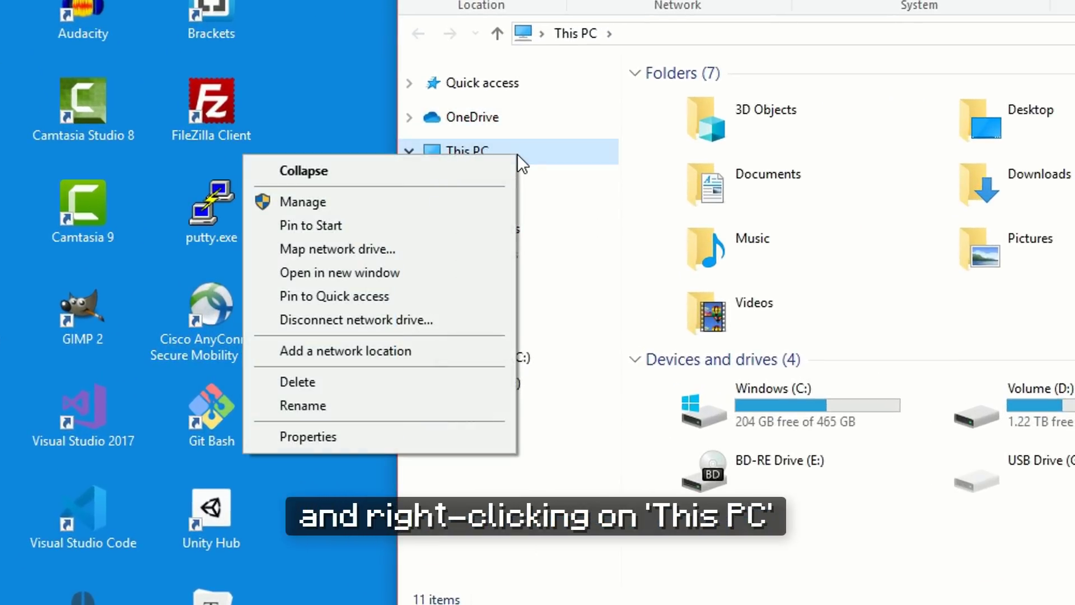
pyautogui.click(422, 442)
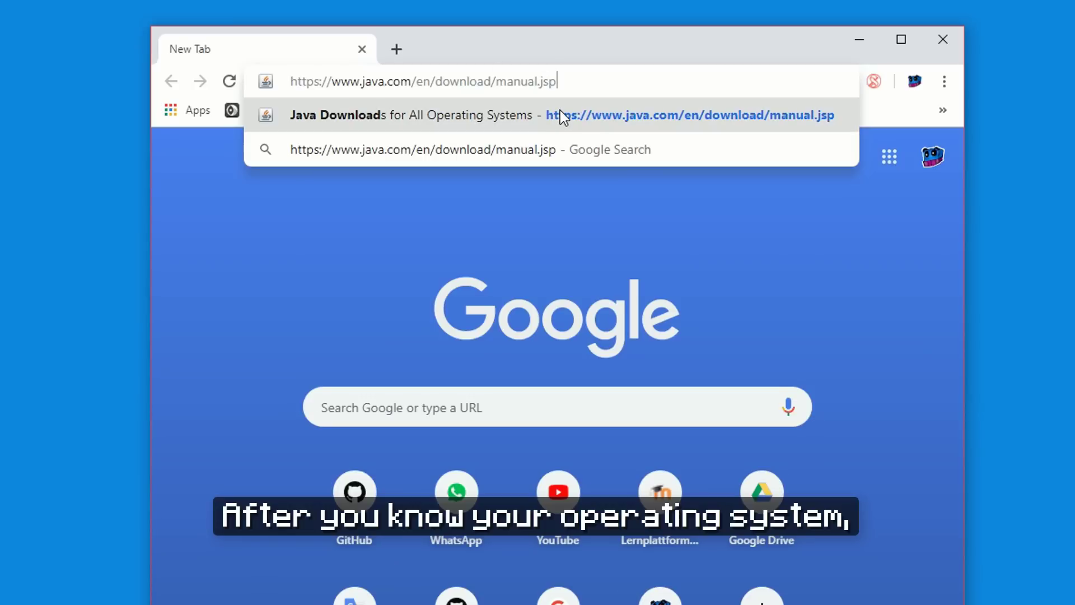
# Download the offline 64-bit Java installer jre-8u211-windows-x64.exe and show it in Downloads.
pyautogui.click(552, 116)
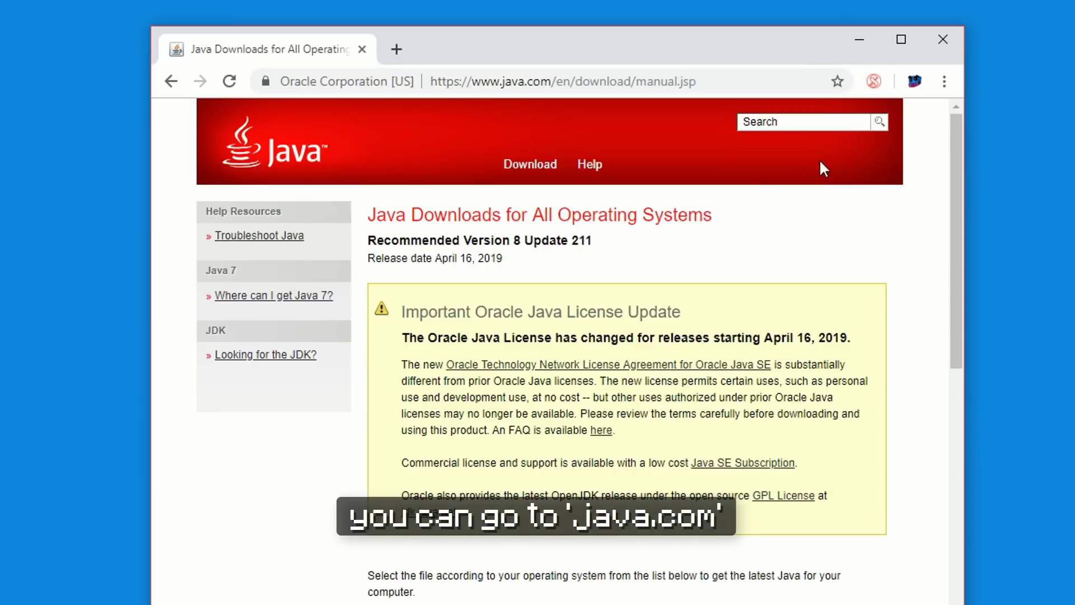
pyautogui.click(910, 34)
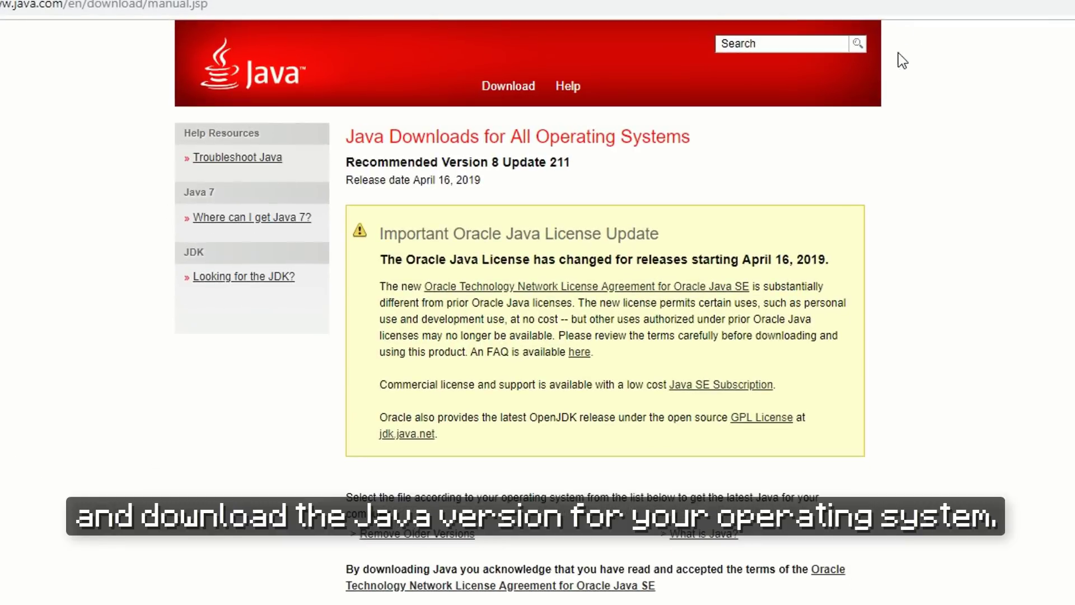
pyautogui.scroll(-6, 839, 214)
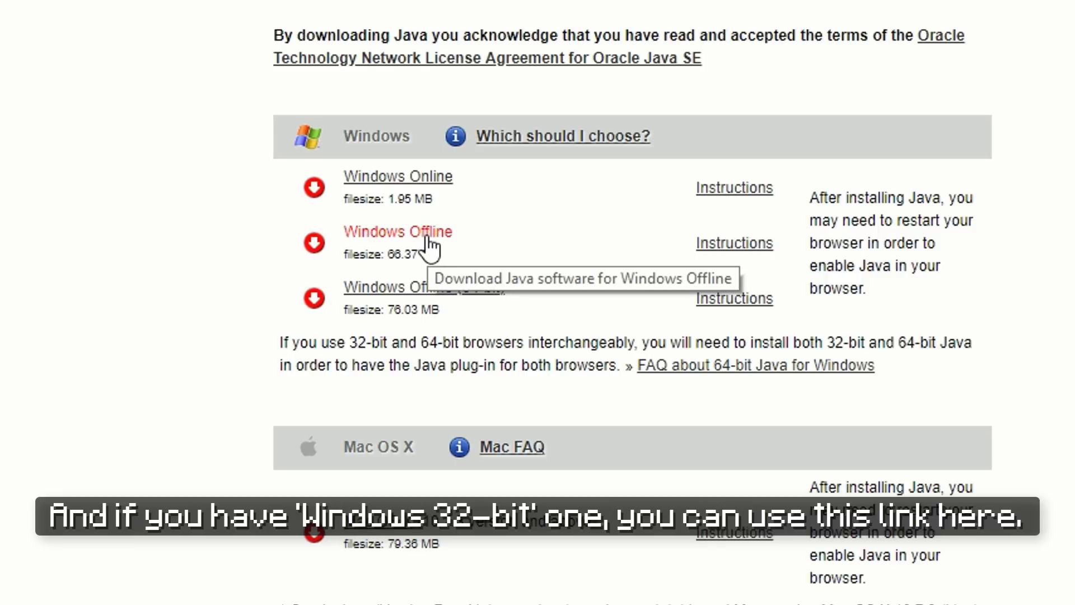
pyautogui.click(437, 287)
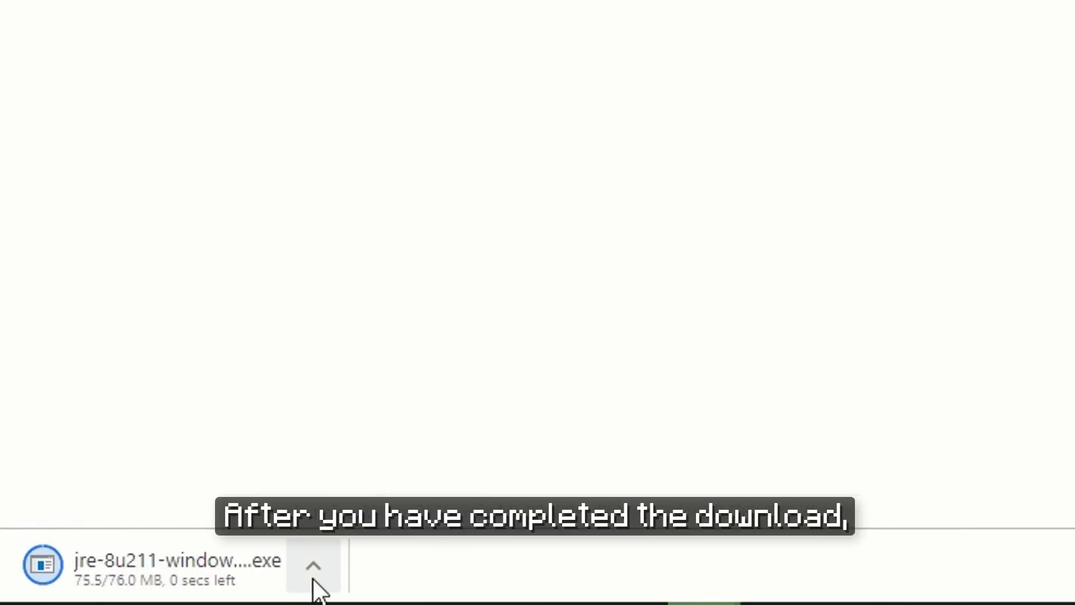
pyautogui.click(325, 577)
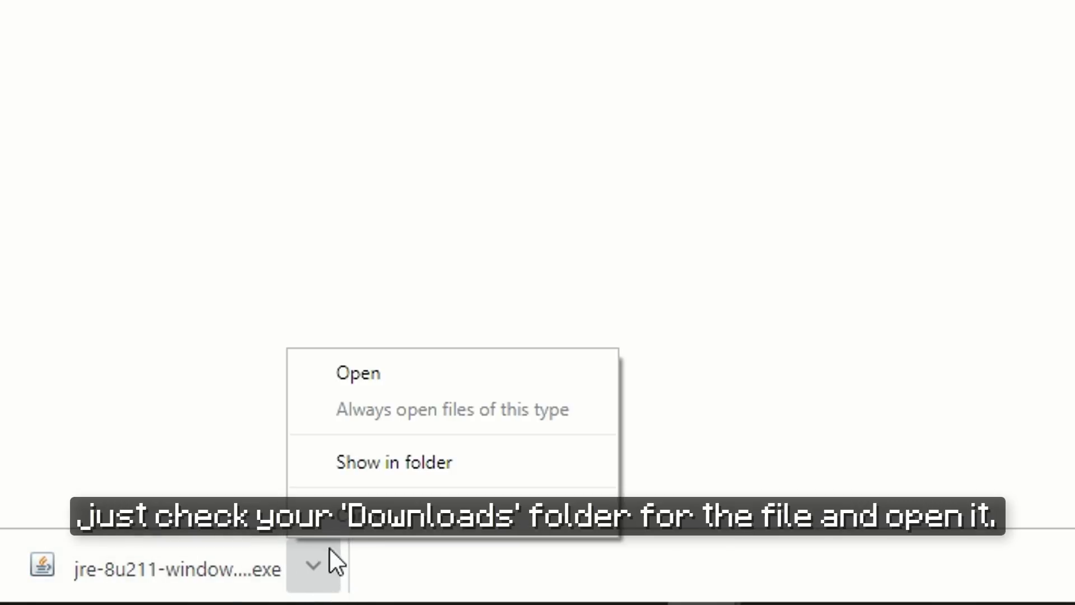
pyautogui.click(398, 464)
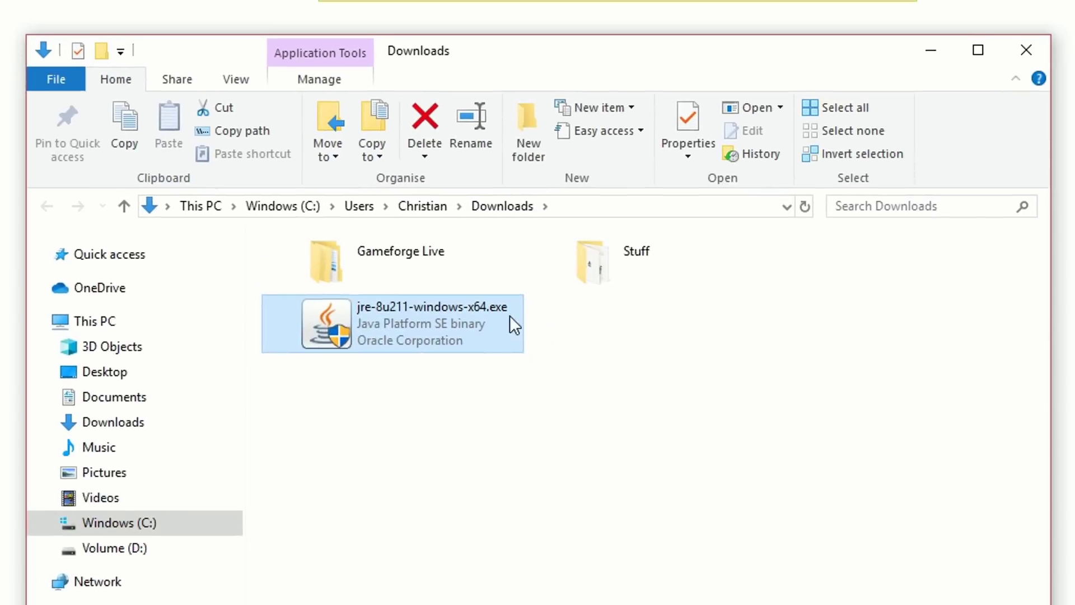
# Run jre-8u211-windows-x64.exe to install Java and uninstall the four outdated Java 8 versions.
pyautogui.doubleClick(515, 324)
pyautogui.click(461, 440)
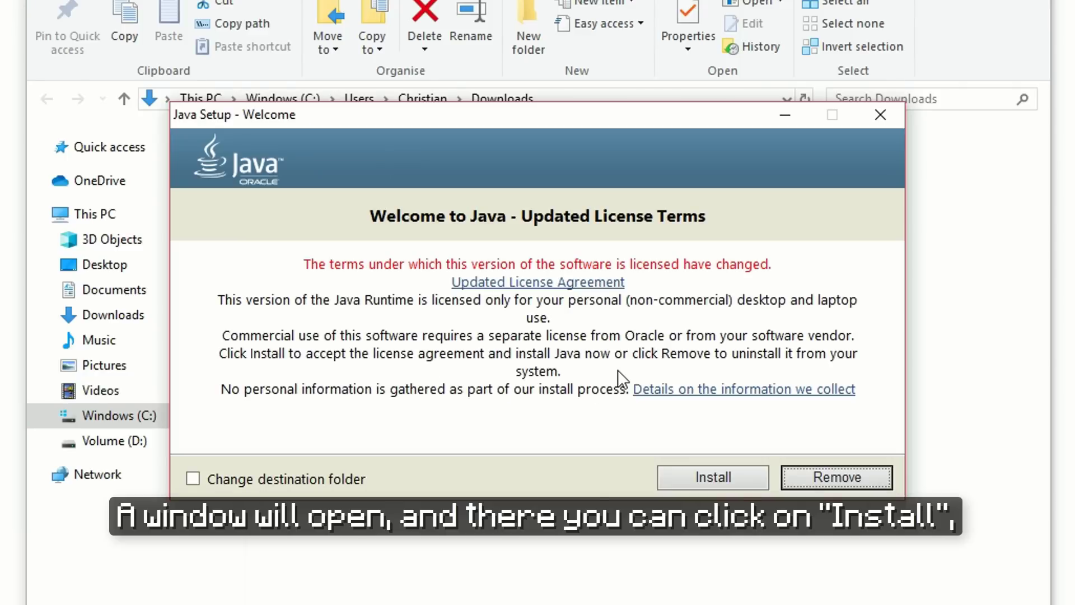
pyautogui.click(683, 476)
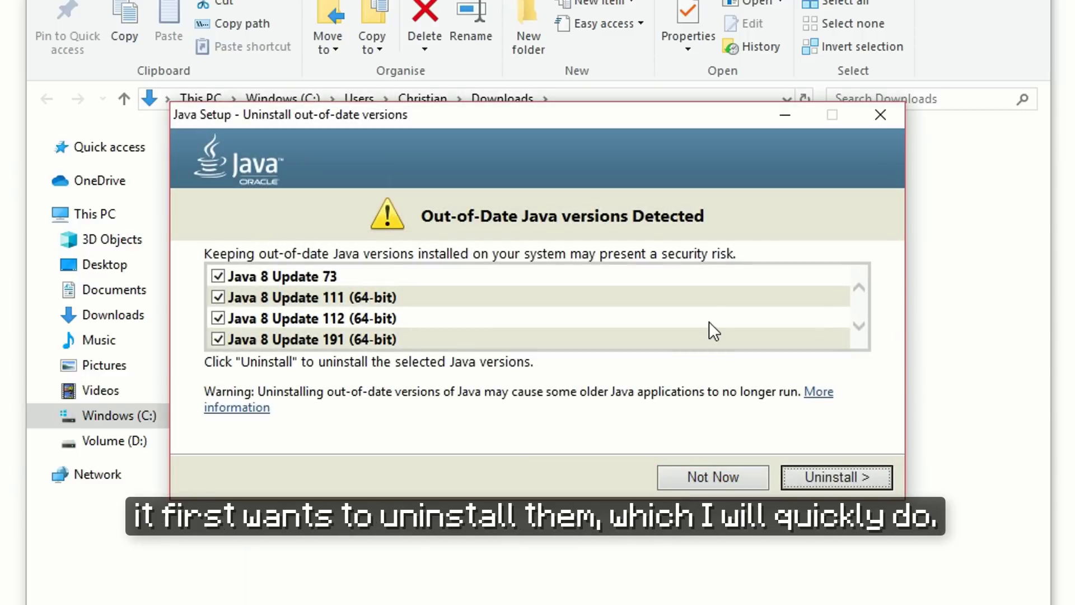
pyautogui.click(837, 476)
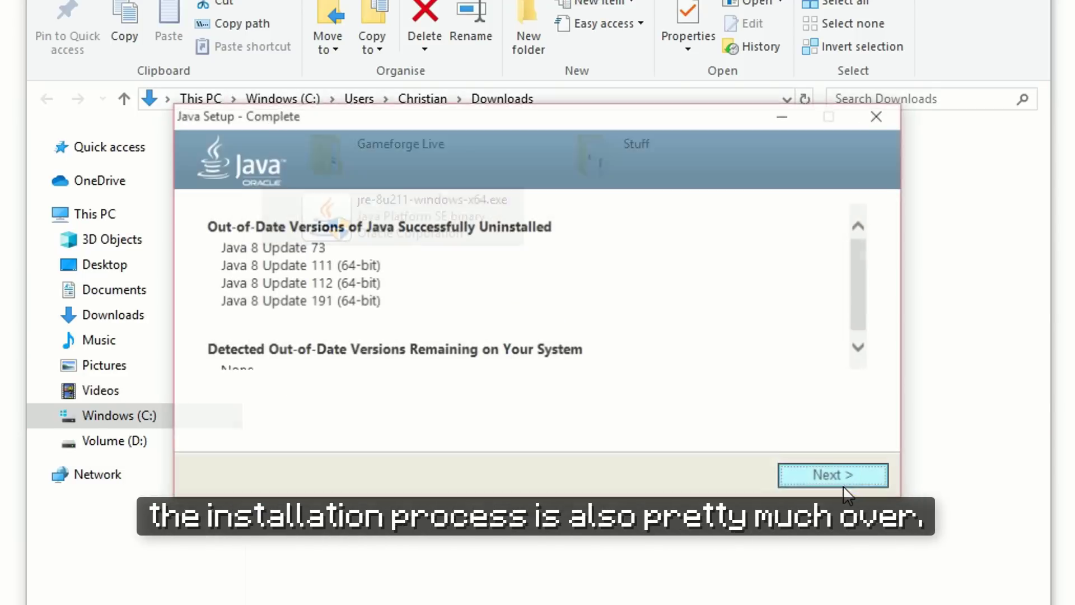
pyautogui.scroll(-1, 701, 315)
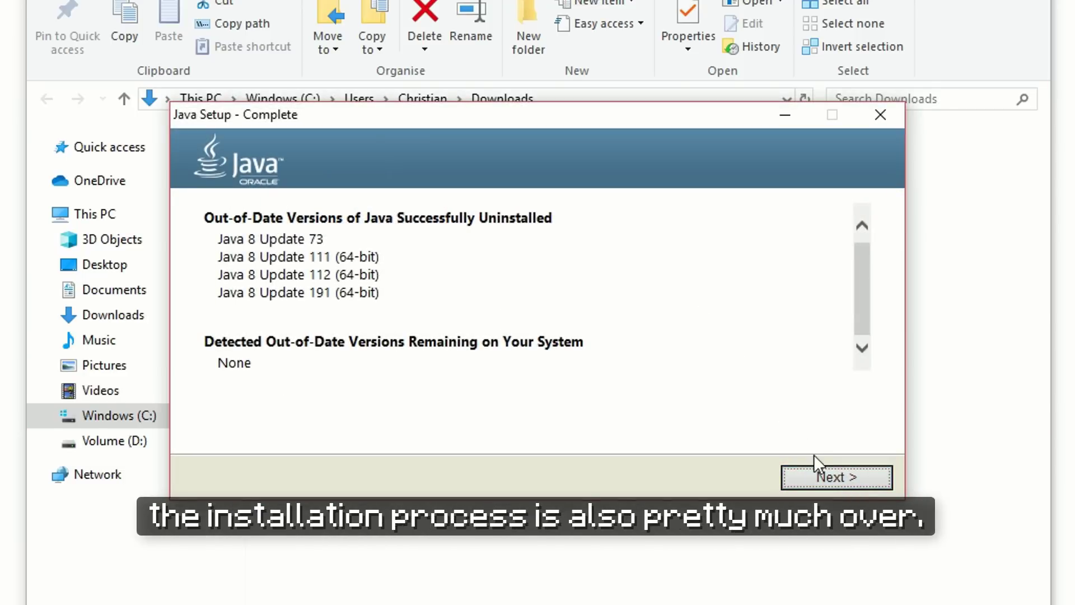
pyautogui.click(820, 470)
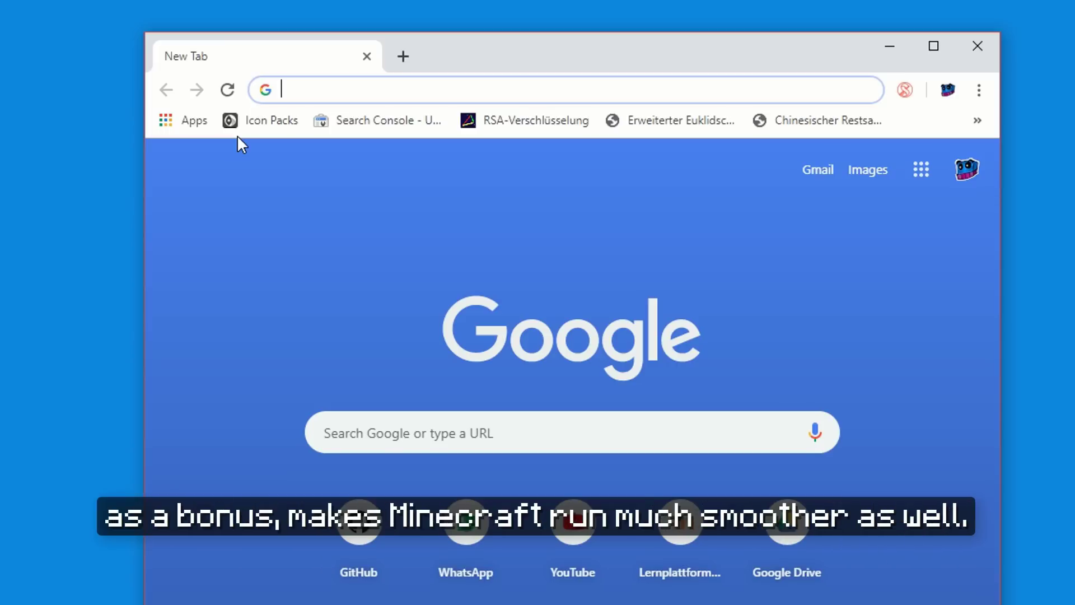
# Go to optifine.net Downloads and open the mirror link for OptiFine 1.14.3 HD U F1.
pyautogui.write('optifin')
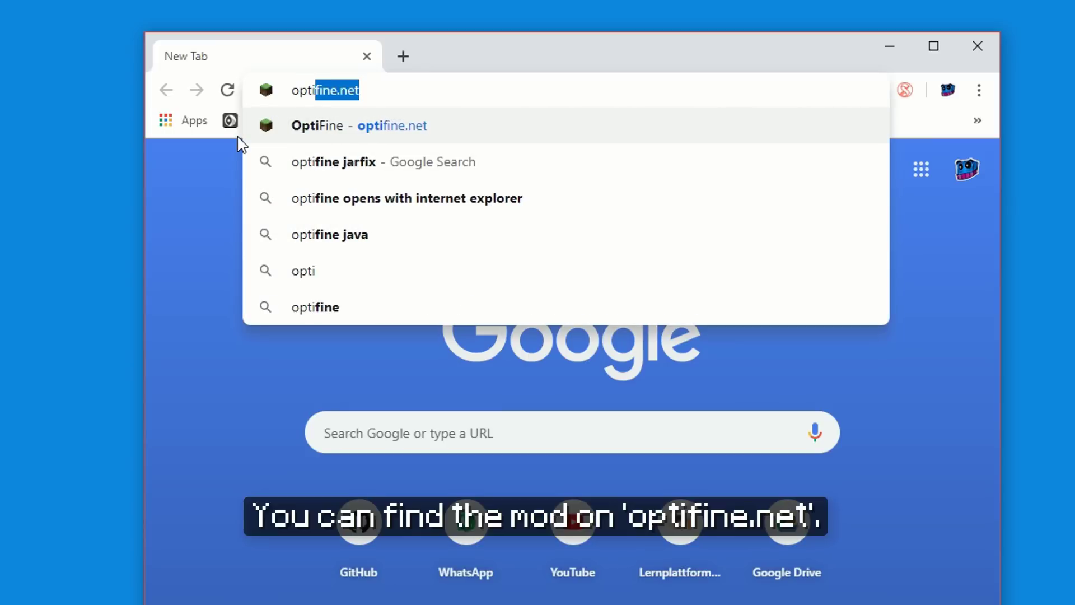
pyautogui.write('e.net')
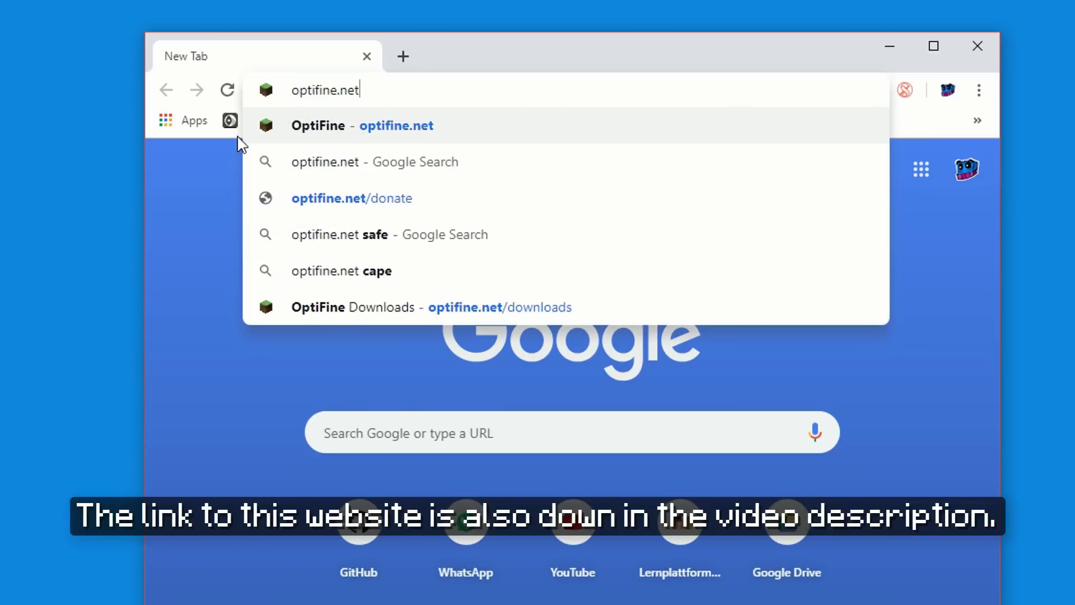
pyautogui.press('Return')
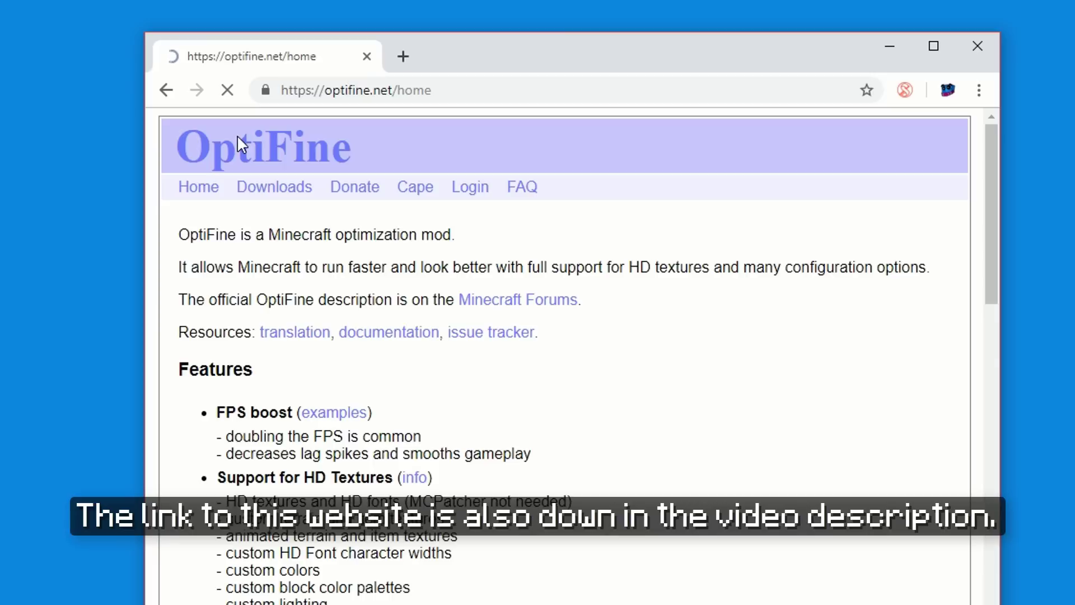
pyautogui.click(934, 46)
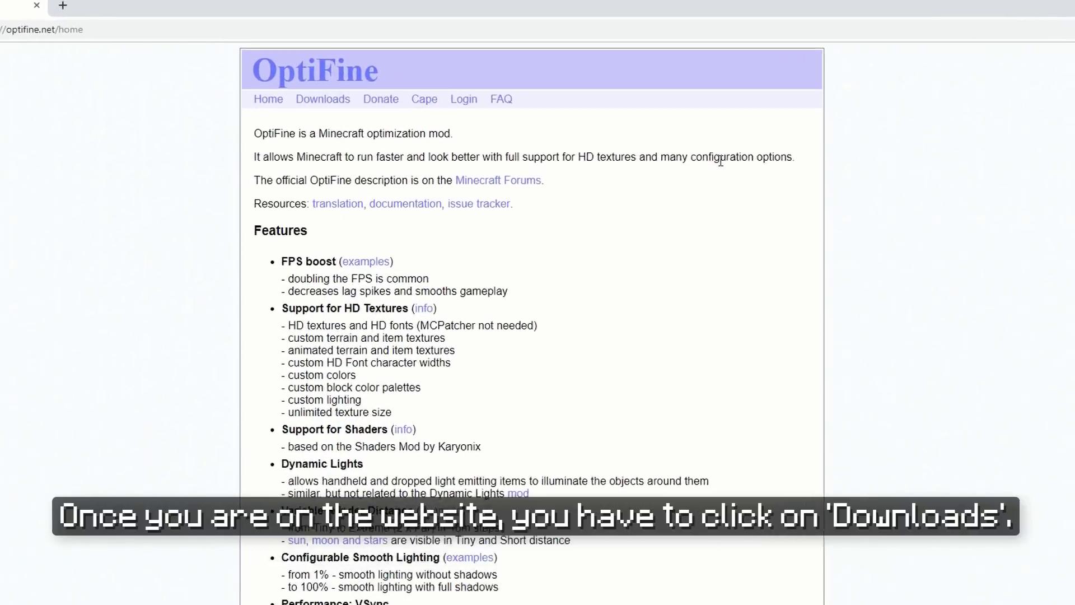
pyautogui.click(323, 100)
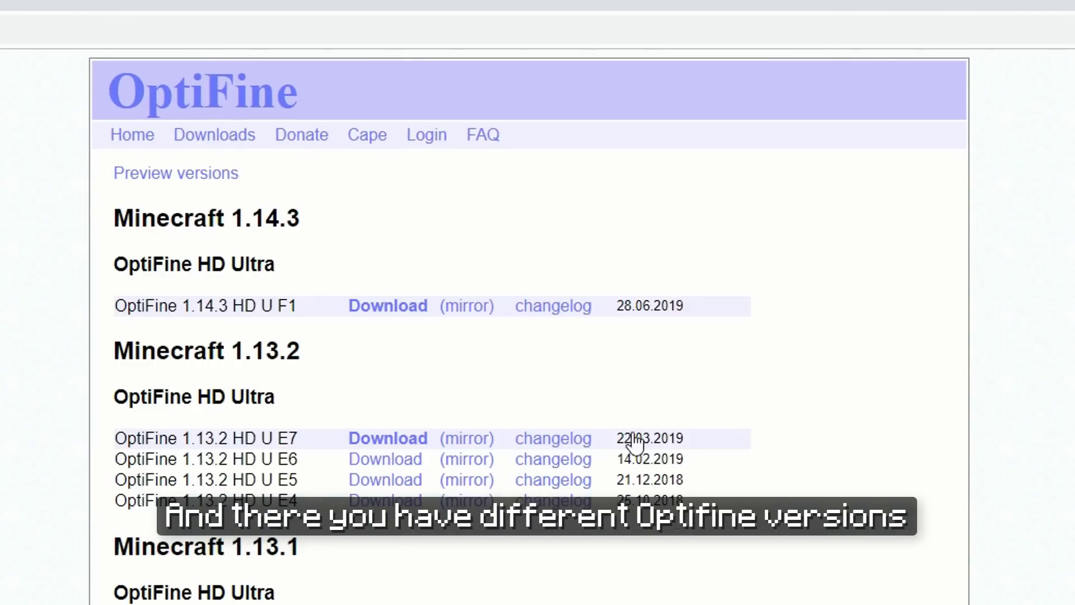
pyautogui.scroll(-6, 1011, 314)
pyautogui.scroll(6, 1006, 308)
pyautogui.moveTo(112, 168); pyautogui.dragTo(691, 314)
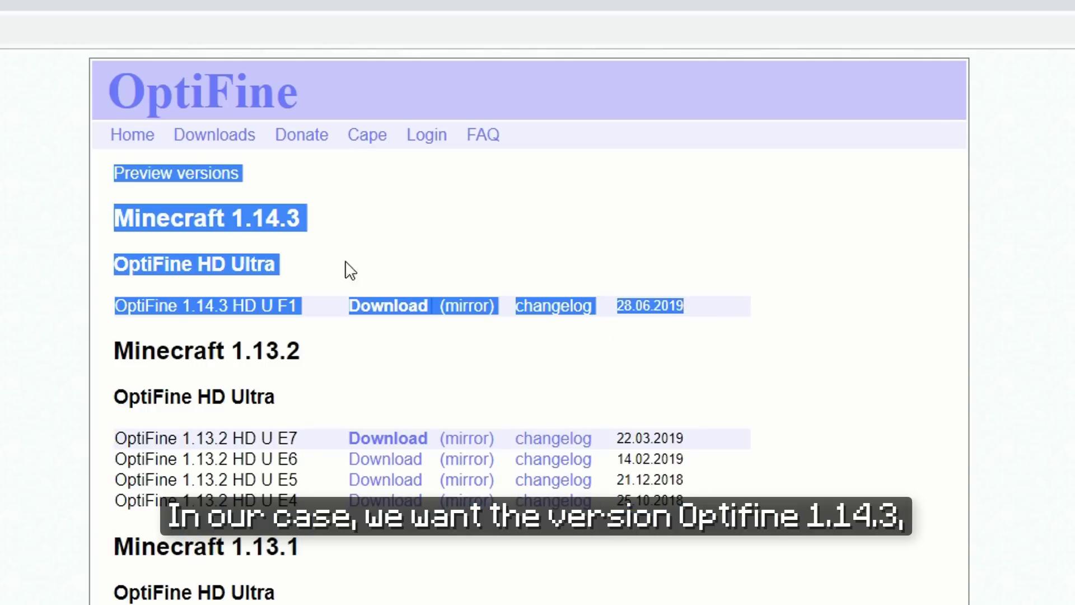
pyautogui.click(278, 257)
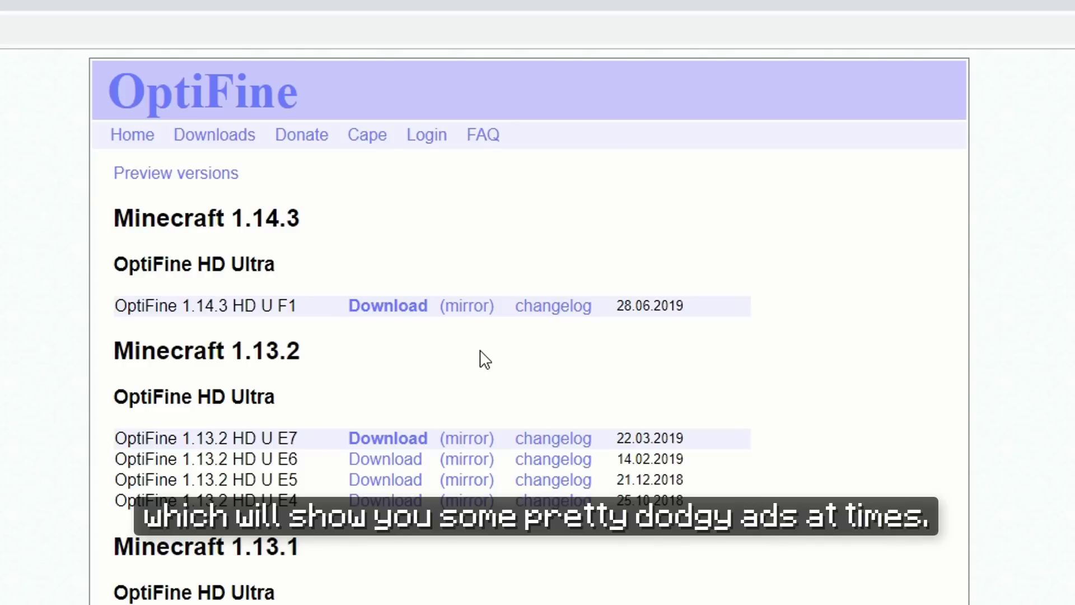
pyautogui.click(481, 307)
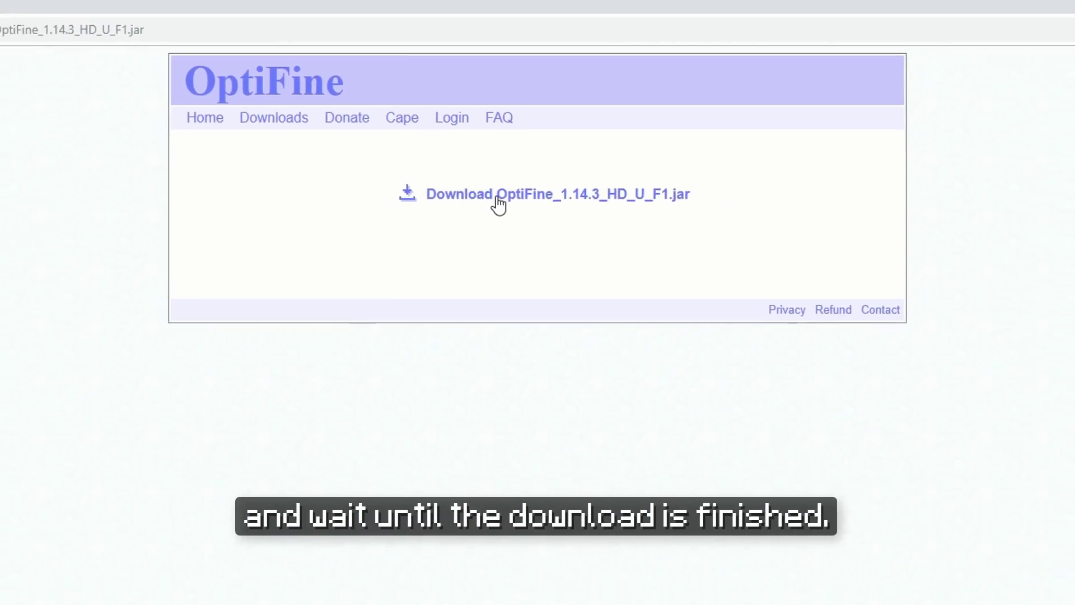
# Download OptiFine_1.14.3_HD_U_F1.jar and choose Keep at Chrome's harmful-file warning.
pyautogui.click(497, 196)
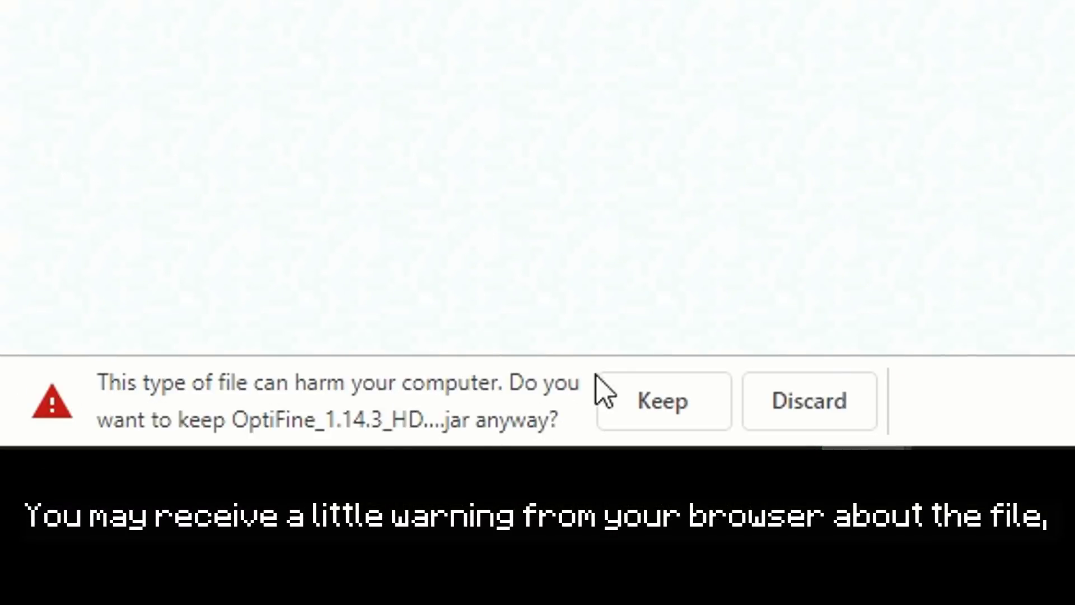
pyautogui.click(704, 400)
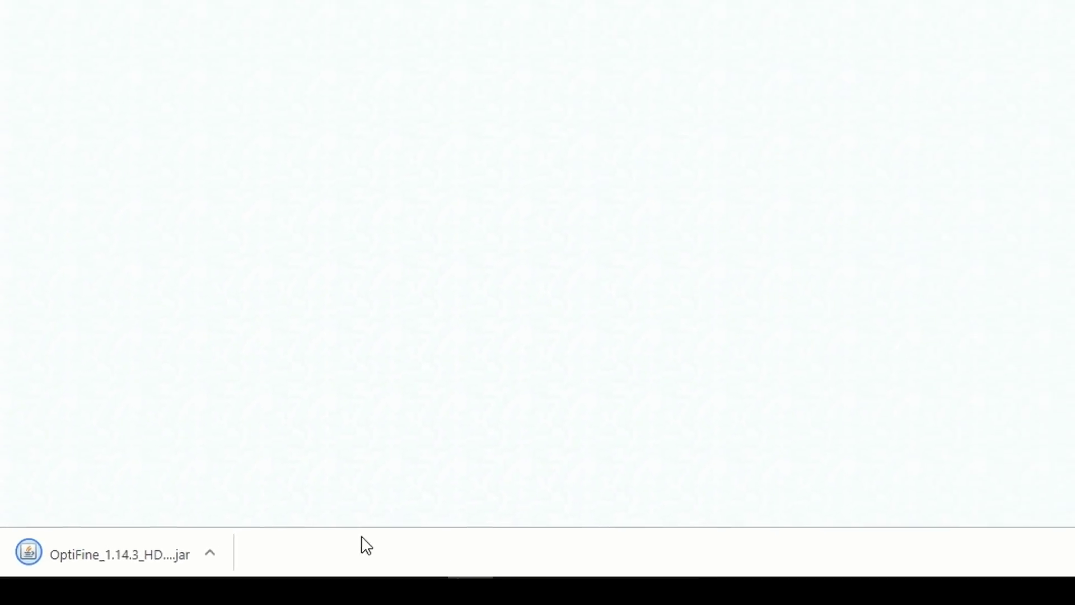
pyautogui.click(173, 591)
# Show OptiFine_1.14.3_HD_U_F1.jar in Downloads and choose Open with > Choose another app.
pyautogui.click(216, 532)
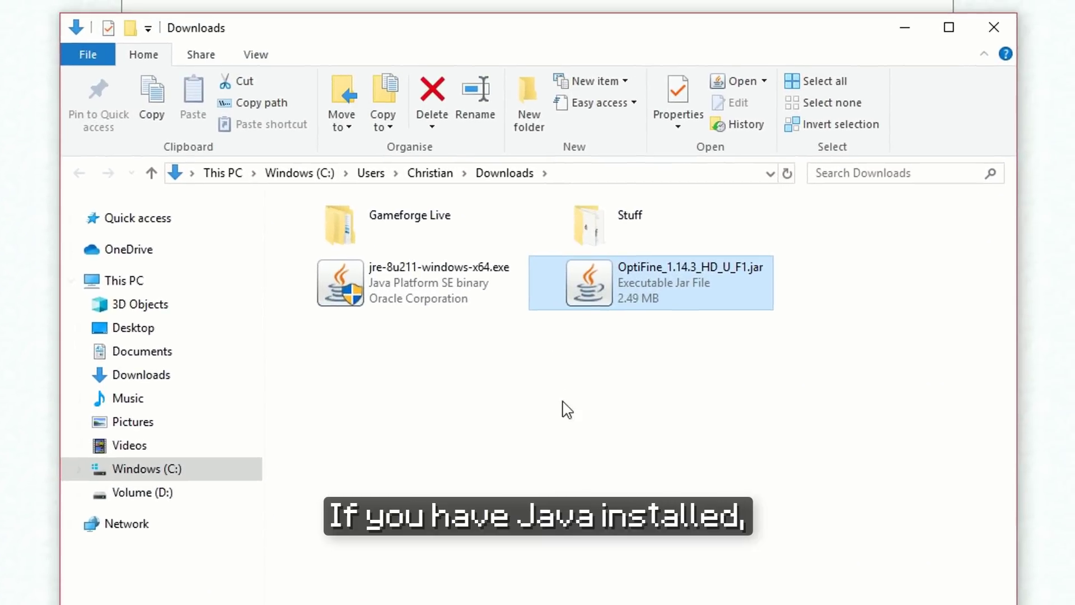
pyautogui.moveTo(659, 274)
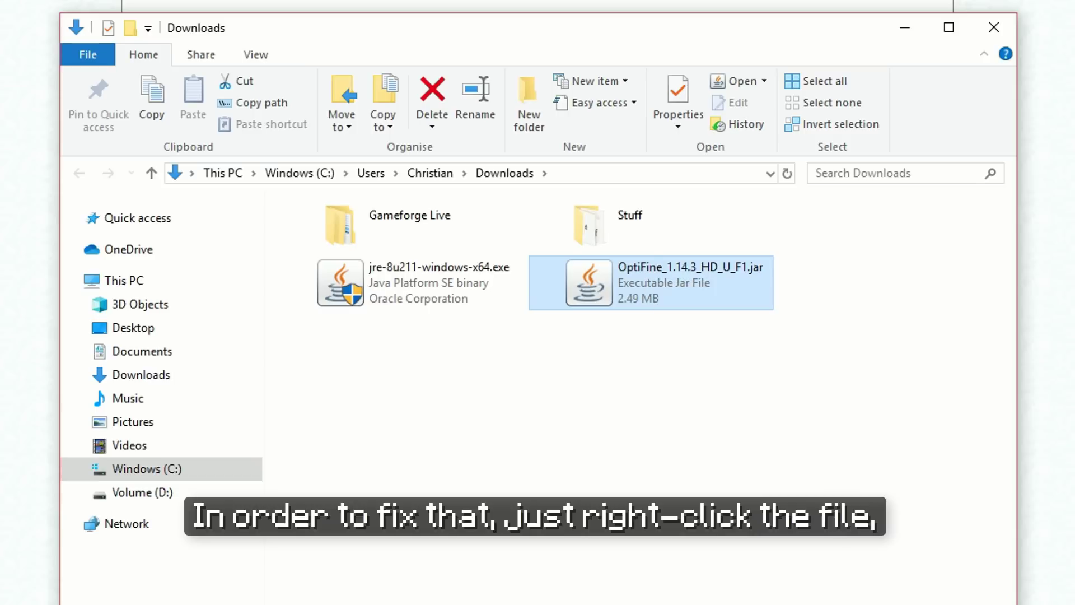
pyautogui.rightClick(722, 273)
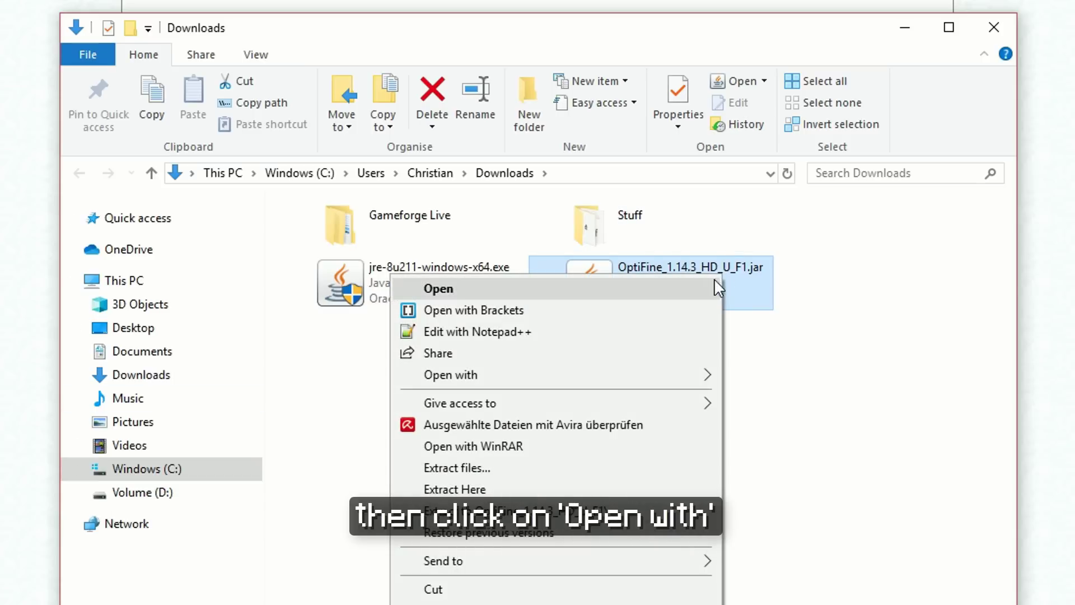
pyautogui.click(600, 387)
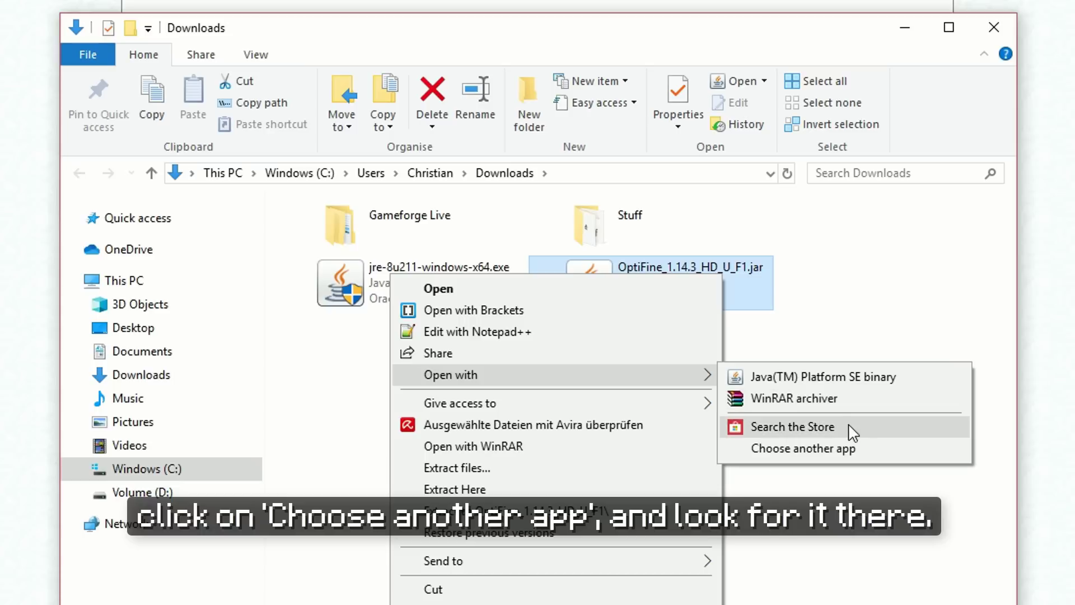
pyautogui.click(873, 464)
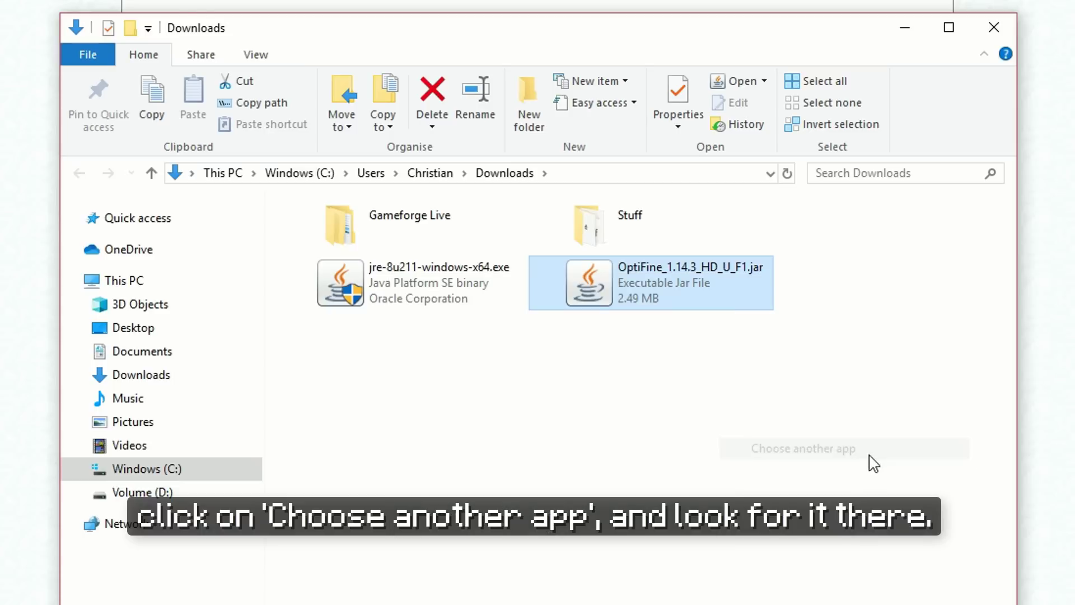